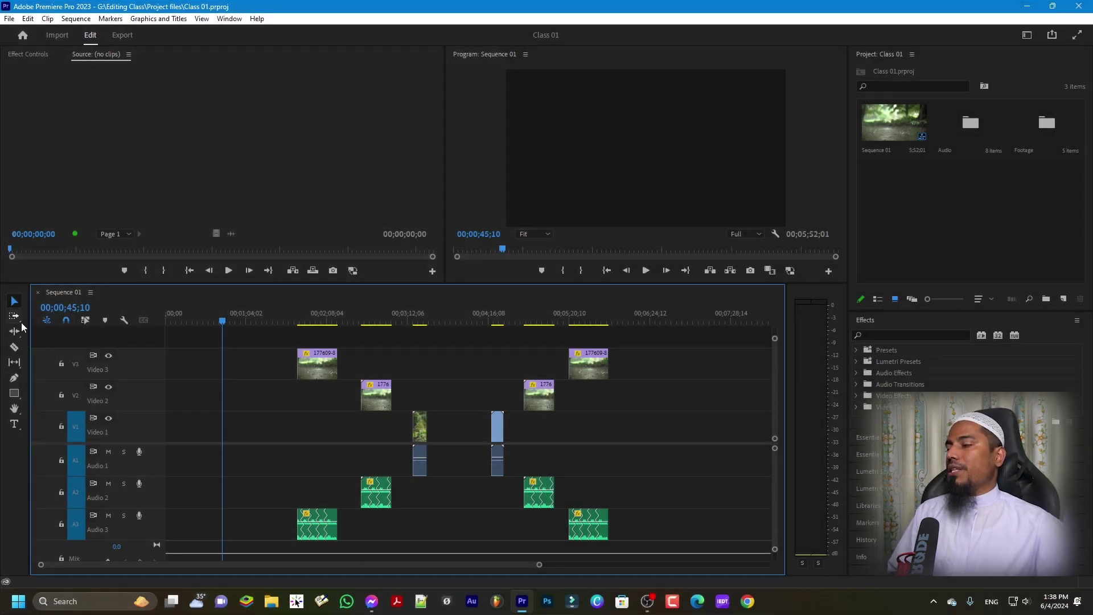
- Activate the Track Select Forward Tool for the Sequence 01 timeline
key("ctrl")
key("ctrl")
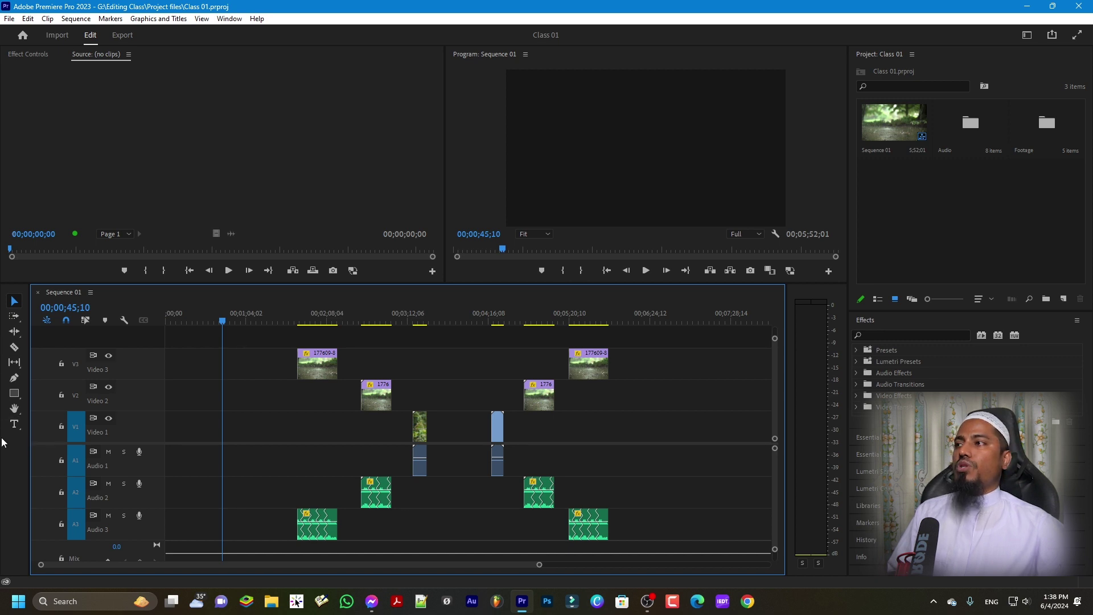
left_click(15, 319)
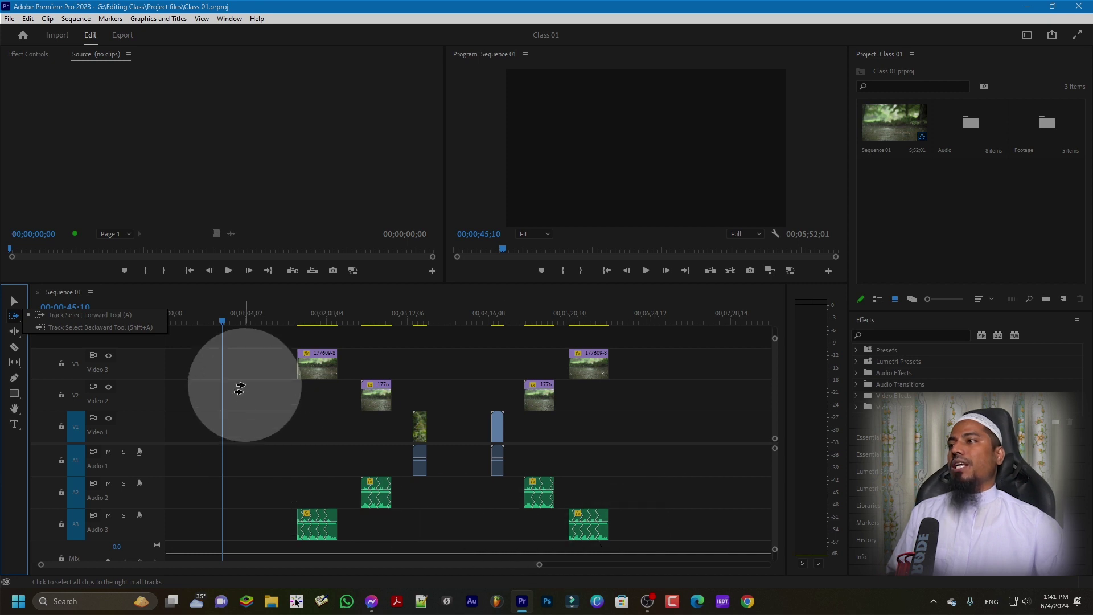
left_click(210, 529)
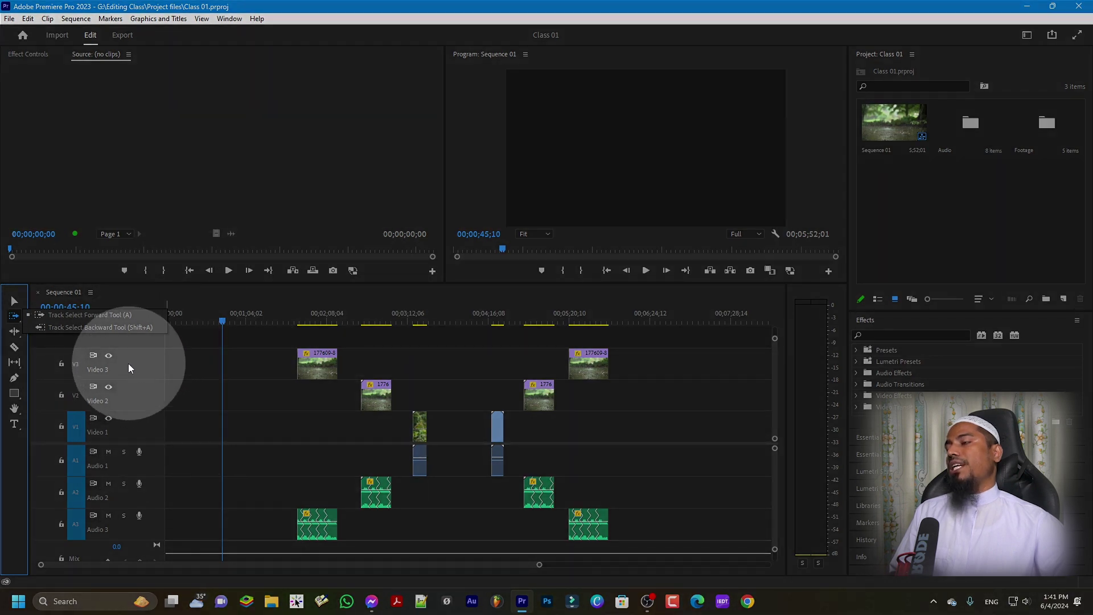
- Add a new video track above Video 3 and delete that track again
right_click(126, 368)
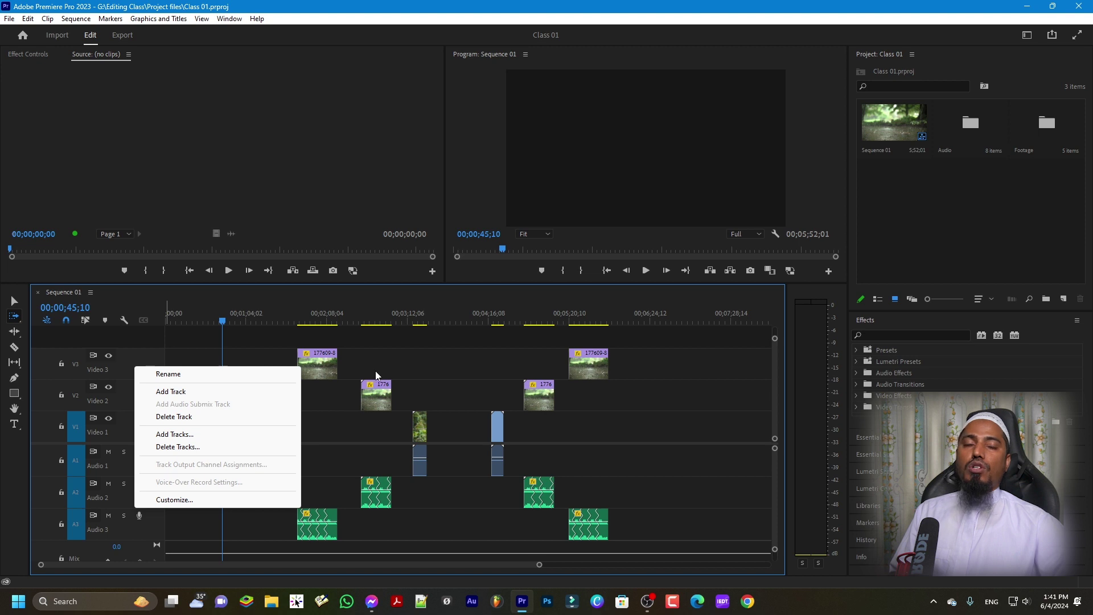
left_click(160, 392)
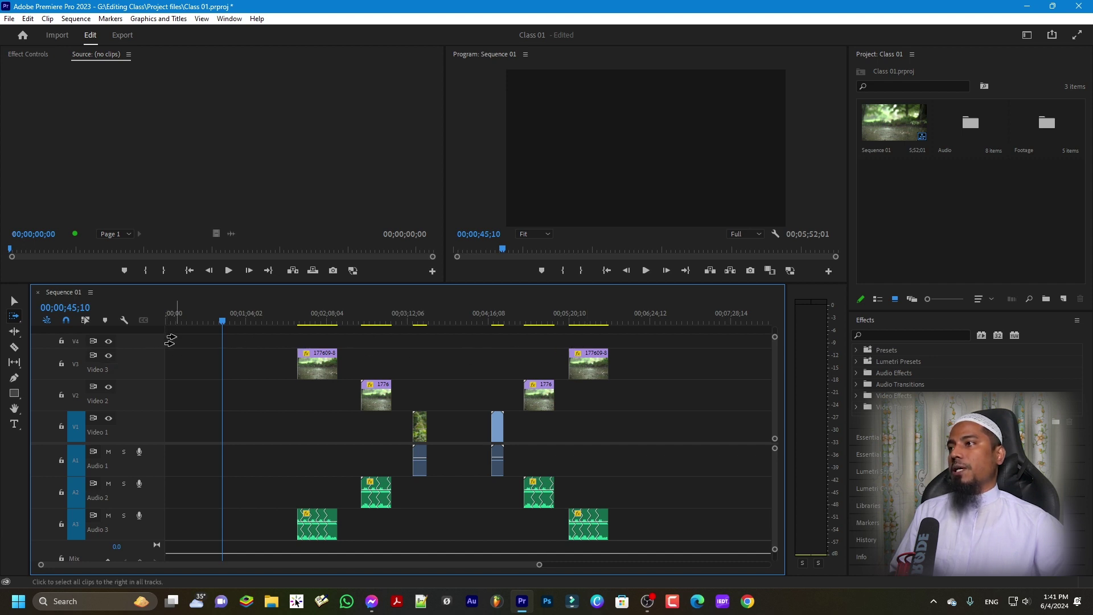
right_click(132, 339)
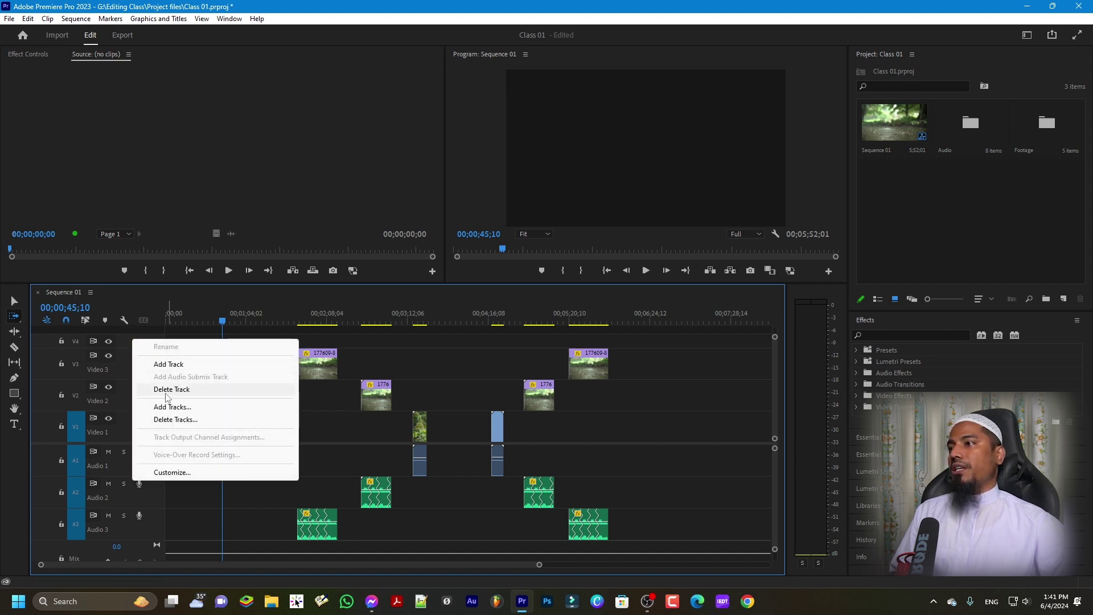
left_click(167, 391)
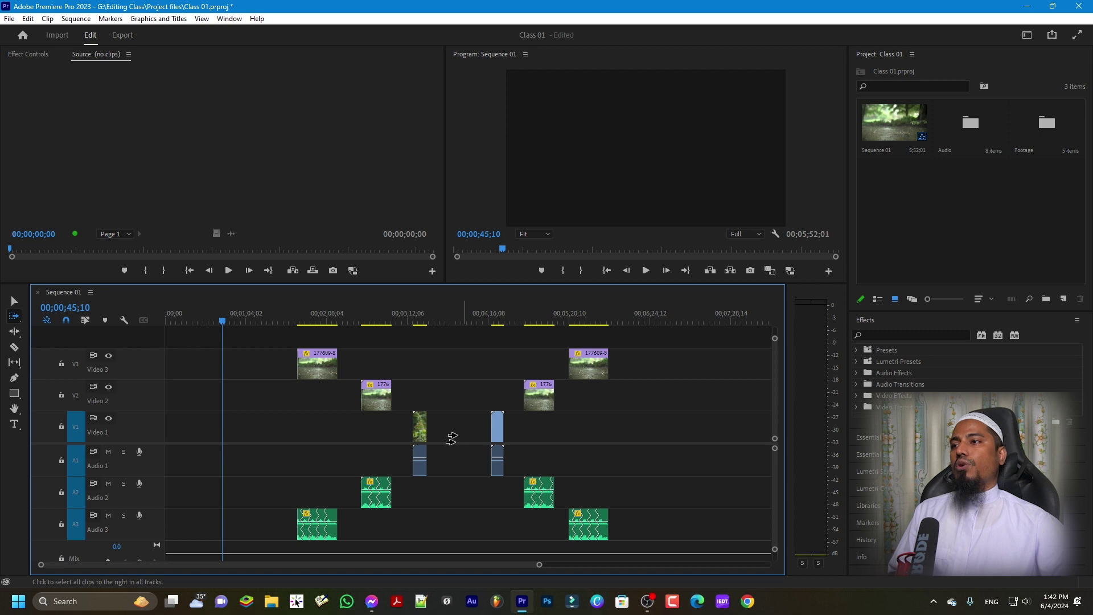
- With Track Select Forward, select all clips from the second Video 1 clip onward and move them later, ending the sequence at 00;06;46;28
left_click(491, 421)
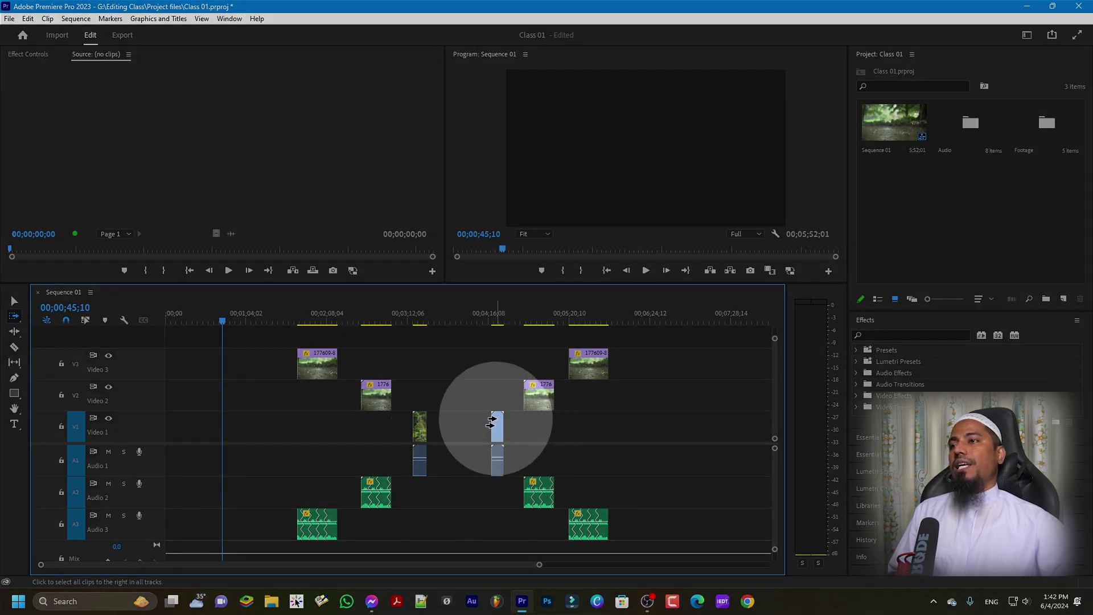
left_click(624, 385)
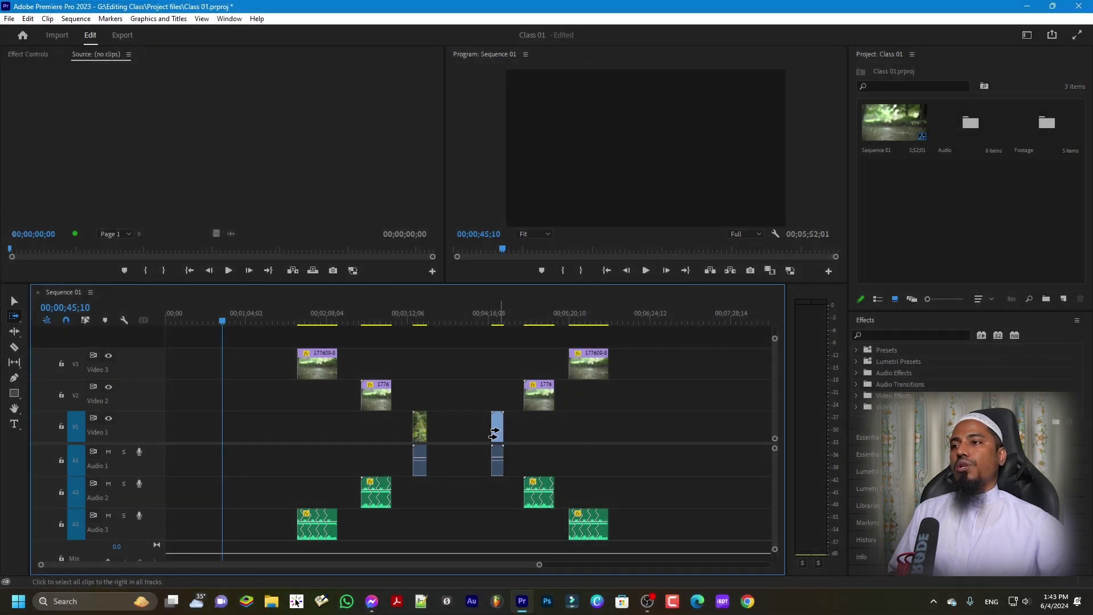
left_click(13, 317)
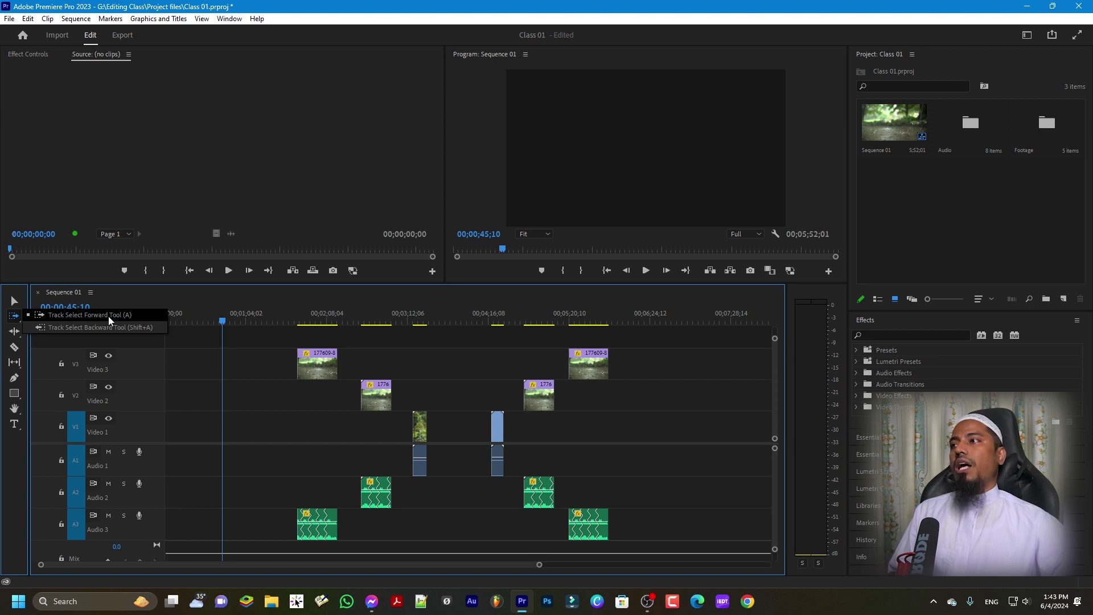
left_click(108, 316)
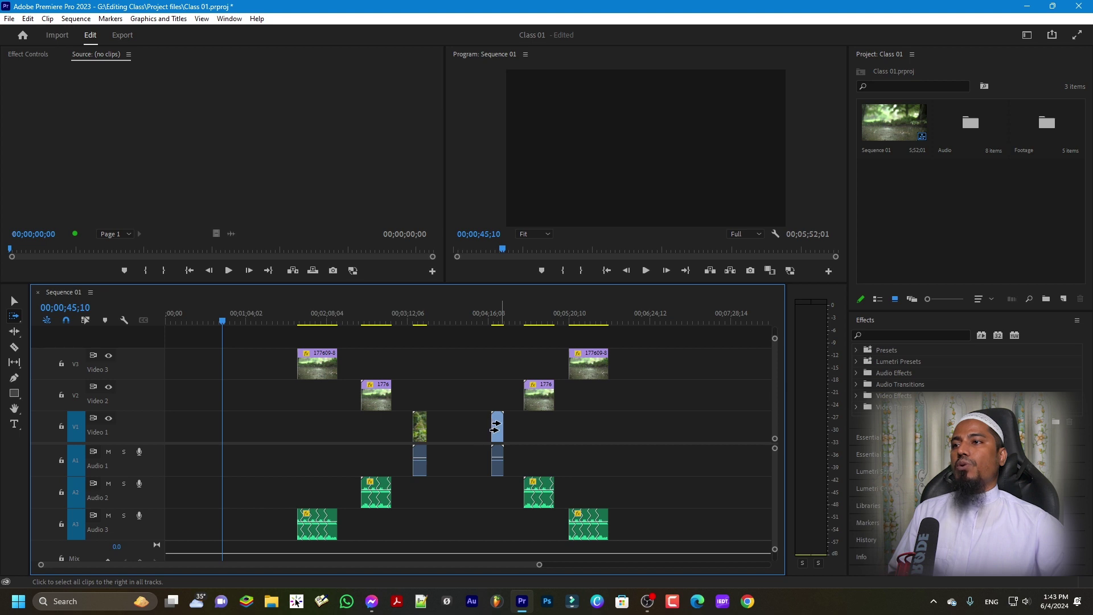
left_click(494, 427)
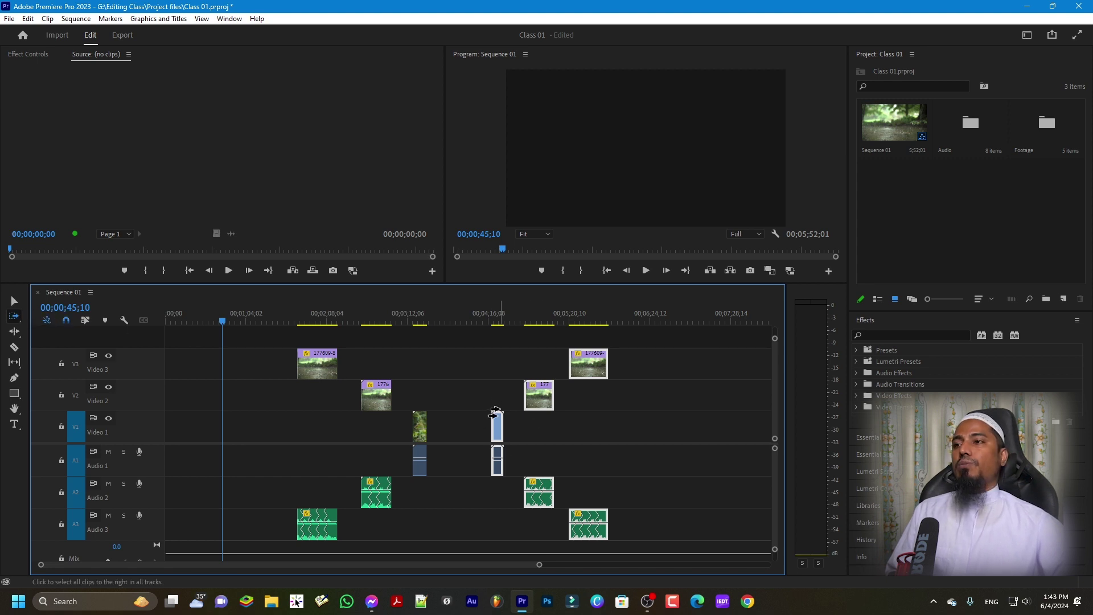
mouse_move(493, 424)
left_mouse_down()
mouse_move(633, 427)
mouse_move(442, 421)
mouse_move(660, 422)
mouse_move(456, 421)
mouse_move(514, 420)
left_mouse_up()
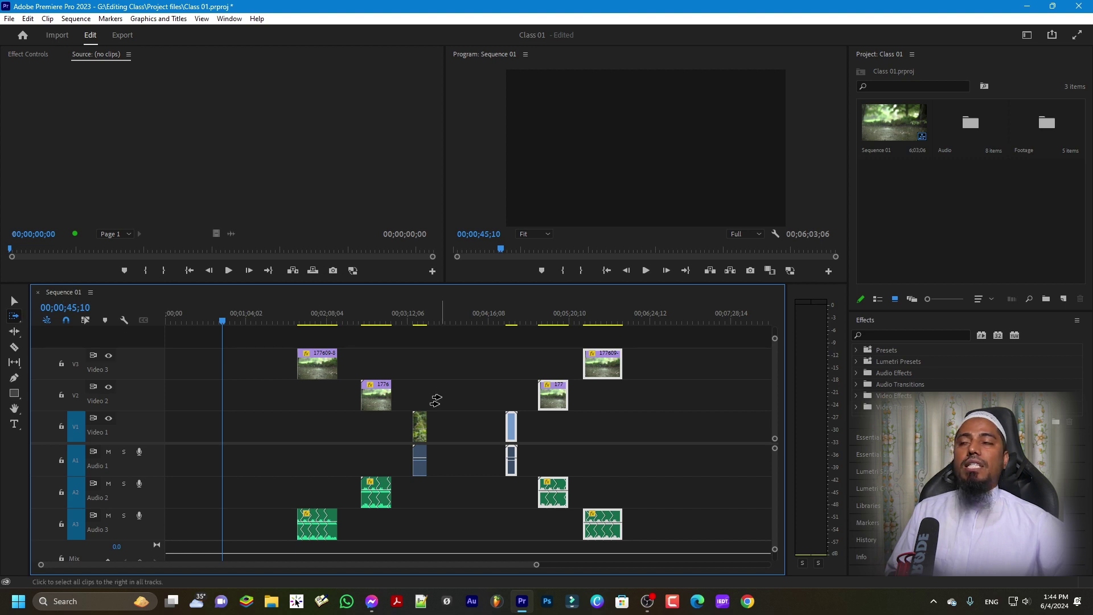
mouse_move(508, 424)
left_mouse_down()
mouse_move(654, 419)
mouse_move(508, 419)
left_mouse_up()
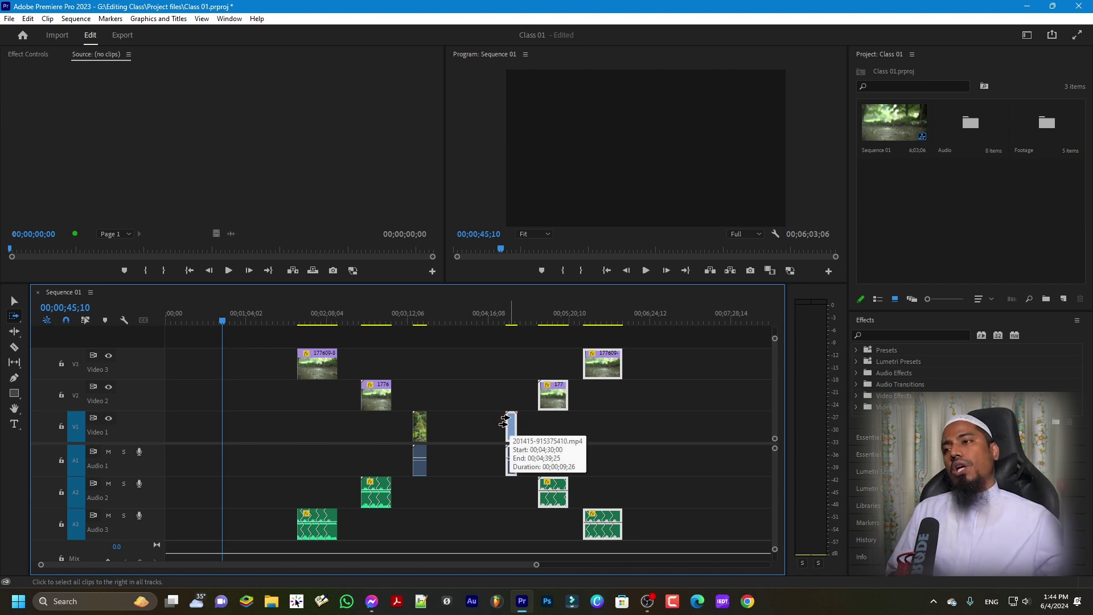
left_click_drag(504, 422, 560, 424)
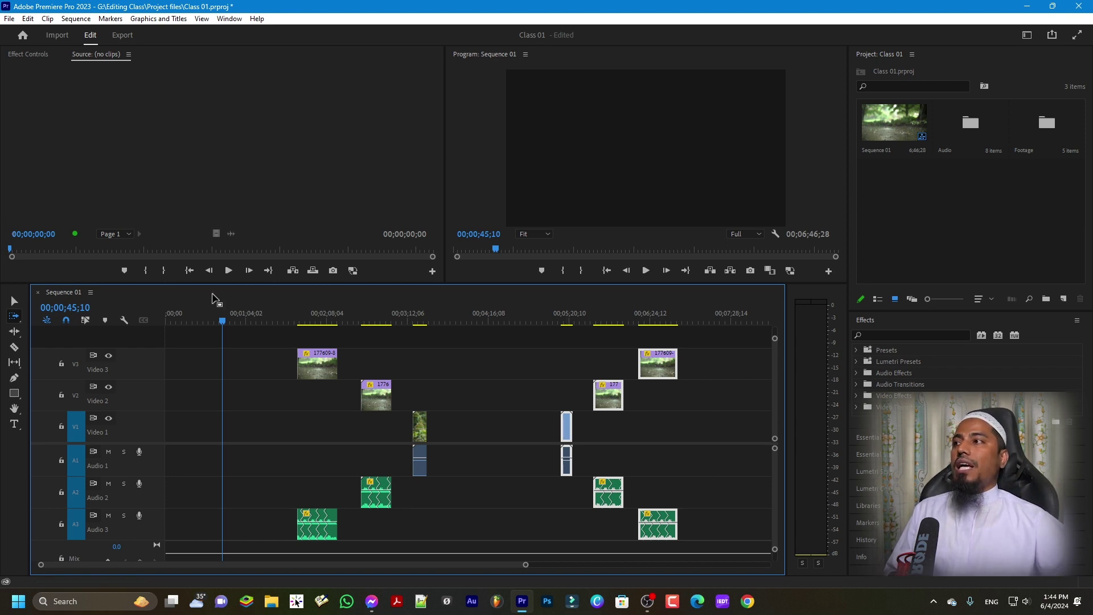
- Delete all clips from the second Video 1 clip onward on every track and undo the deletion
left_click(561, 419)
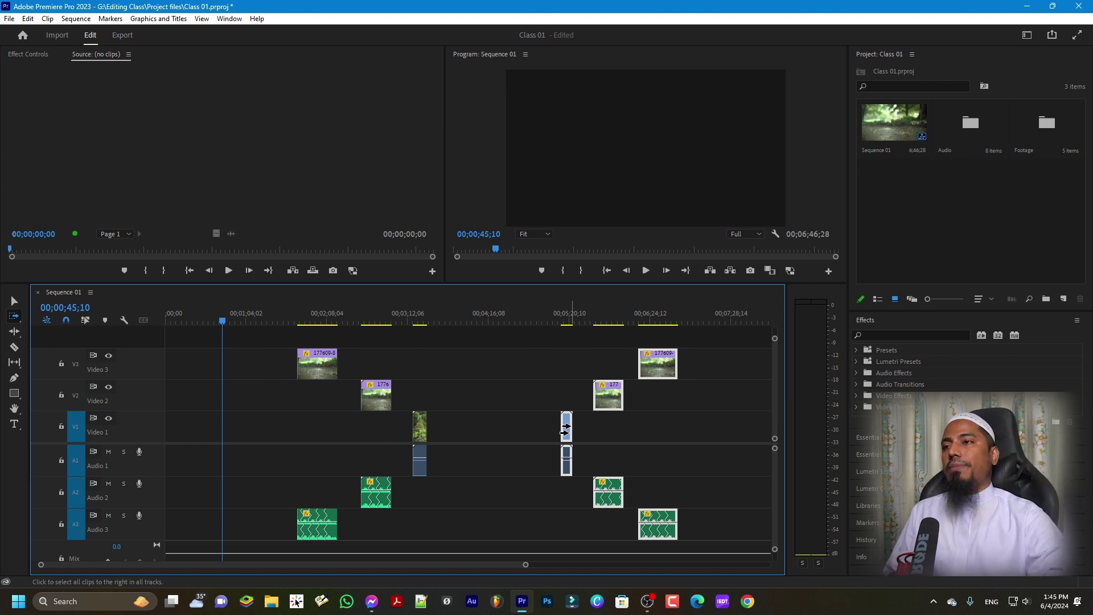
key("Delete")
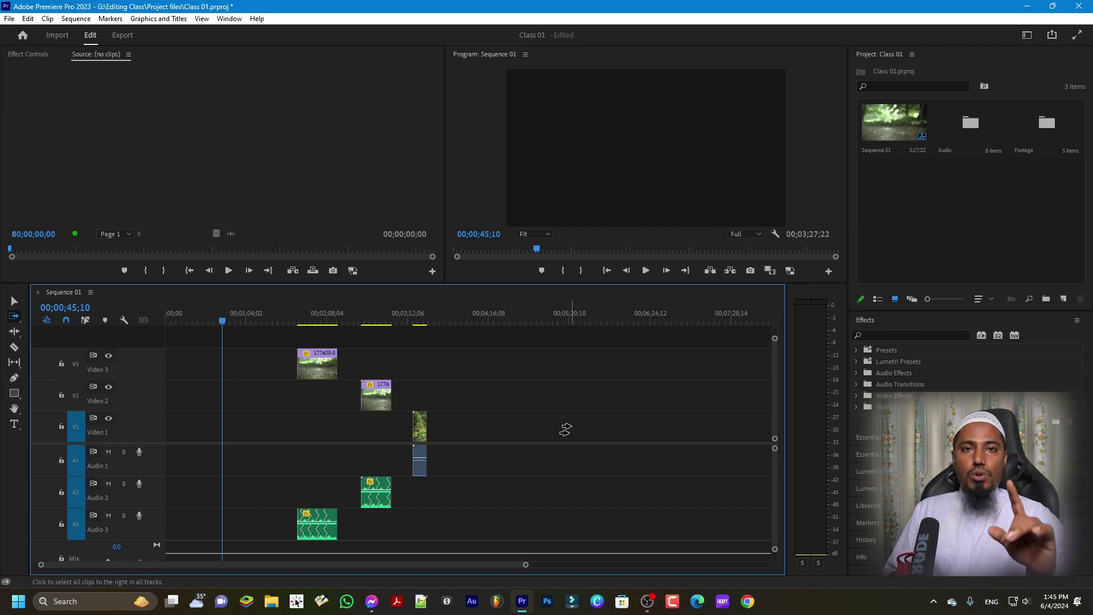
key("ctrl+z")
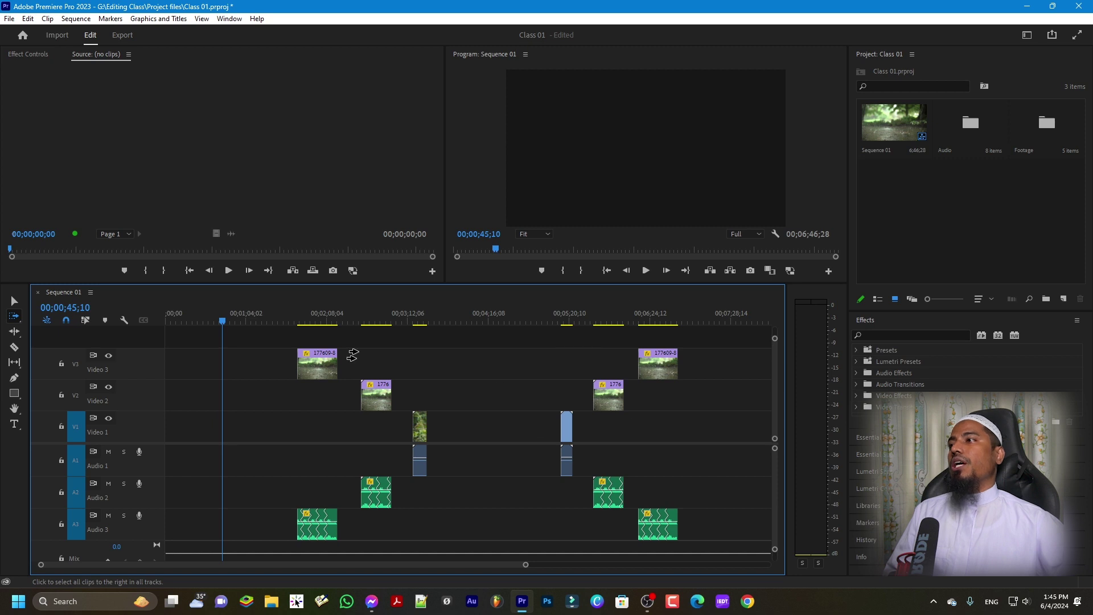
- With the Track Select Backward Tool, select the first Video 1 clip and all earlier clips and move them to the sequence start
left_click(15, 315)
left_click_drag(19, 318, 114, 318)
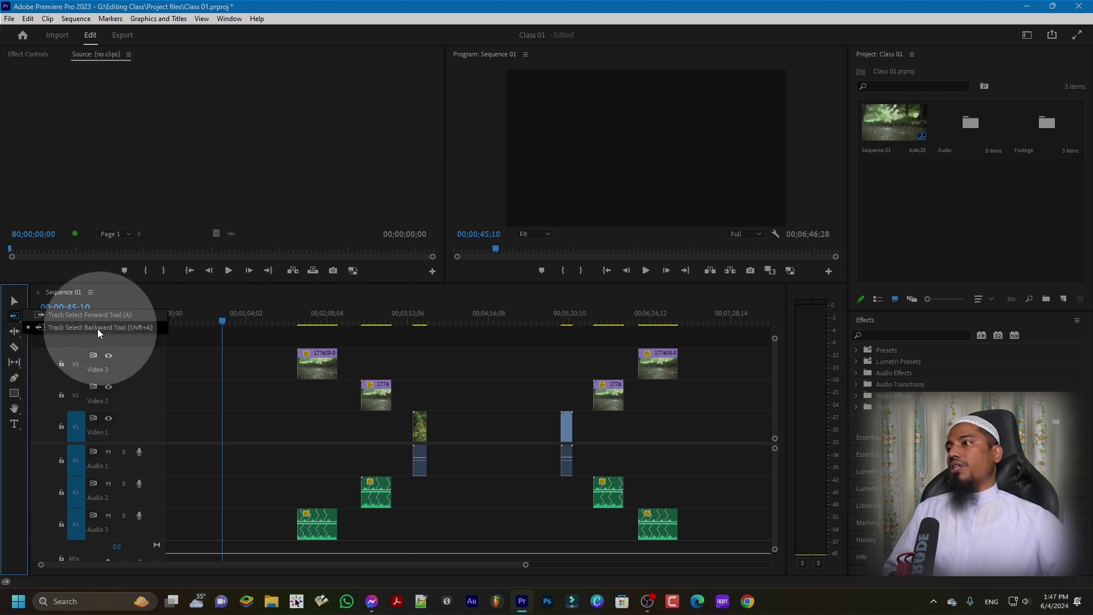
left_click(63, 327)
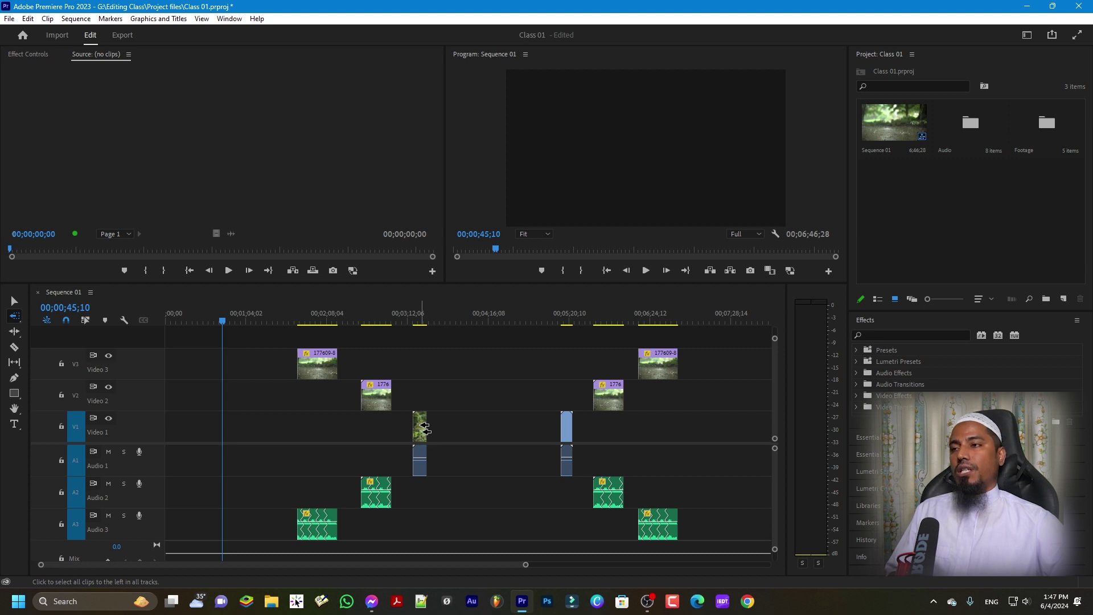
left_click(426, 427)
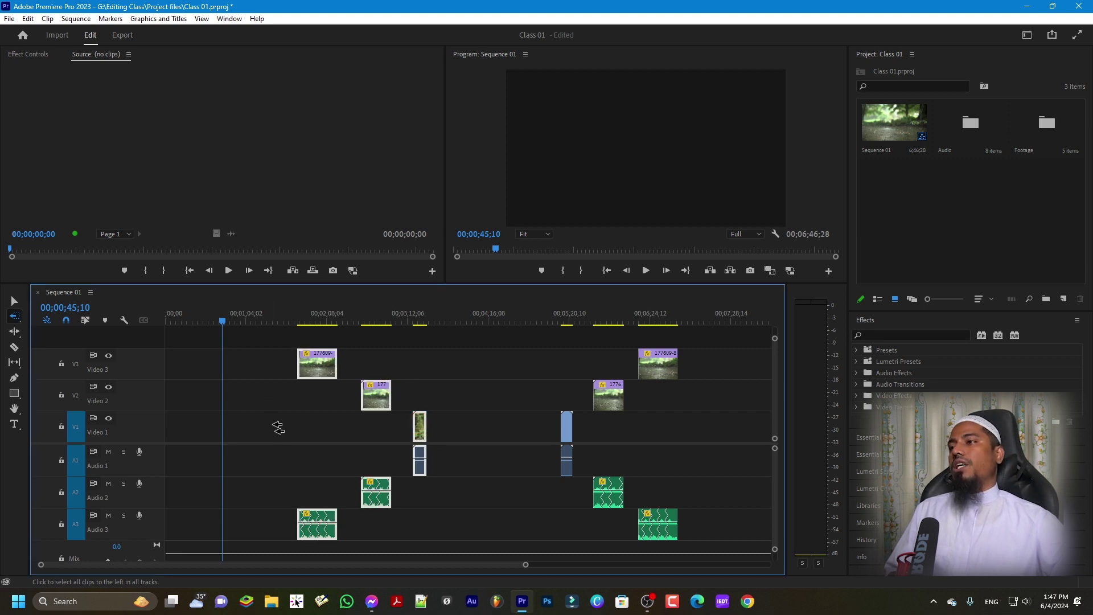
left_click_drag(421, 428, 391, 441)
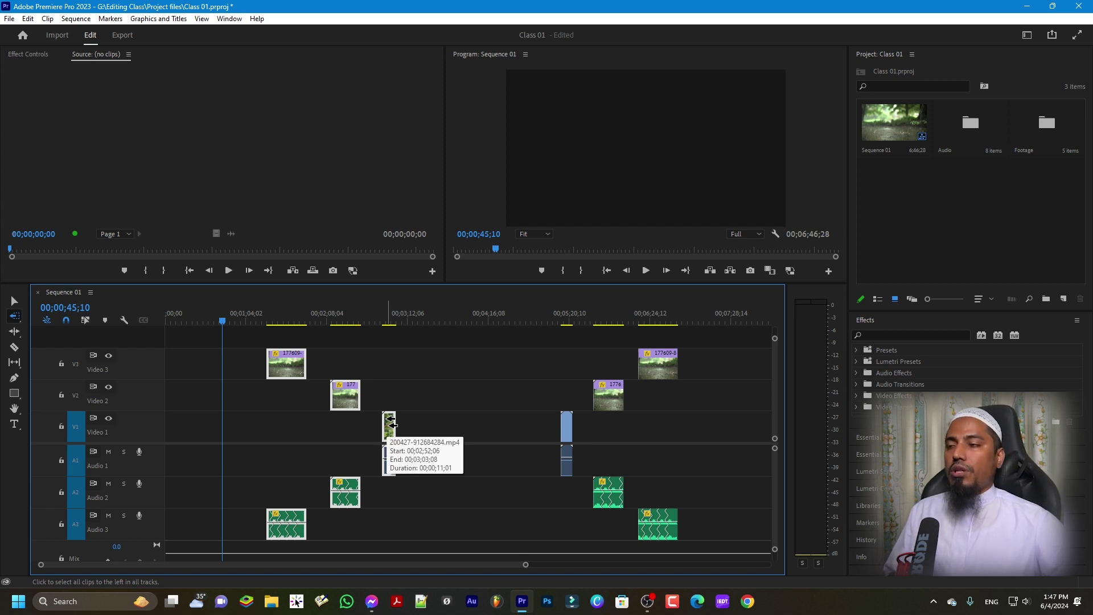
left_click_drag(392, 424, 239, 435)
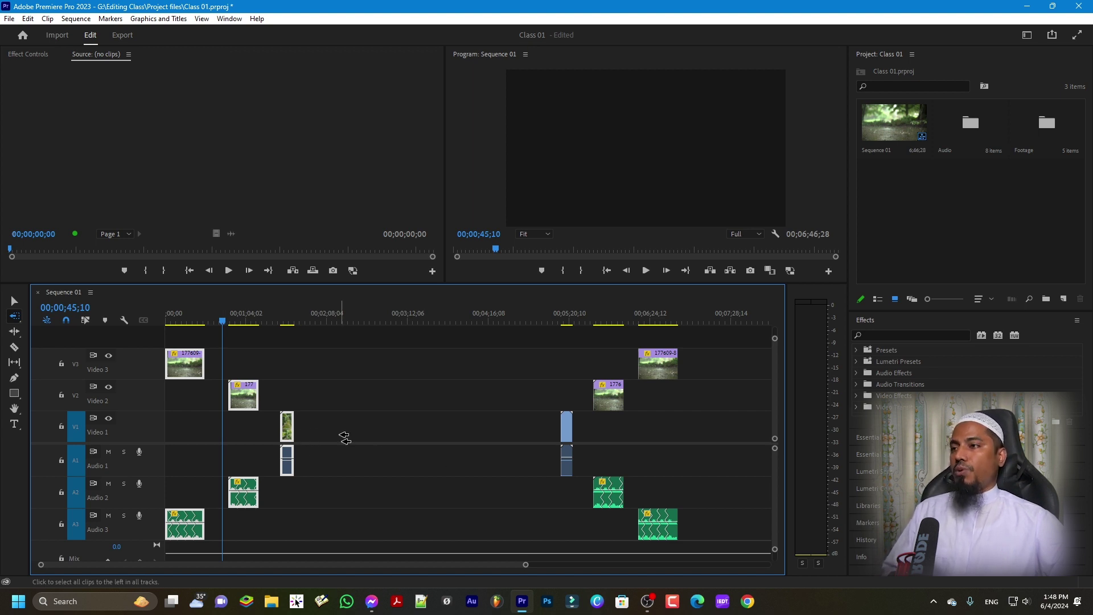
- Paste a copy of the opening clip group at 00;02;24;00, delete the pasted clips and reselect the original group
left_click(213, 322)
left_click_drag(213, 322, 348, 332)
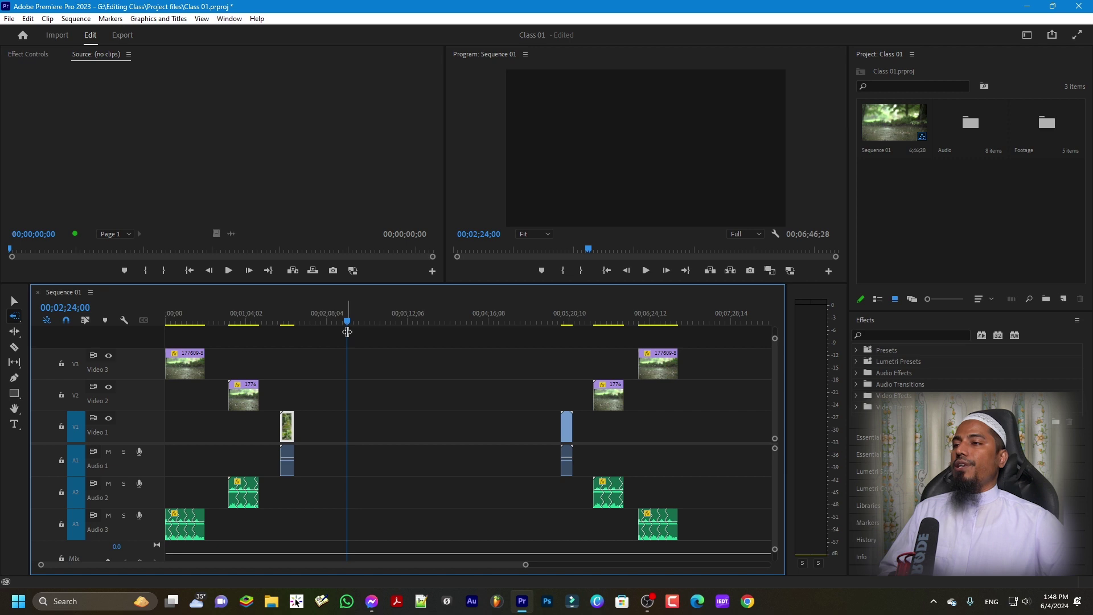
key("ctrl+v")
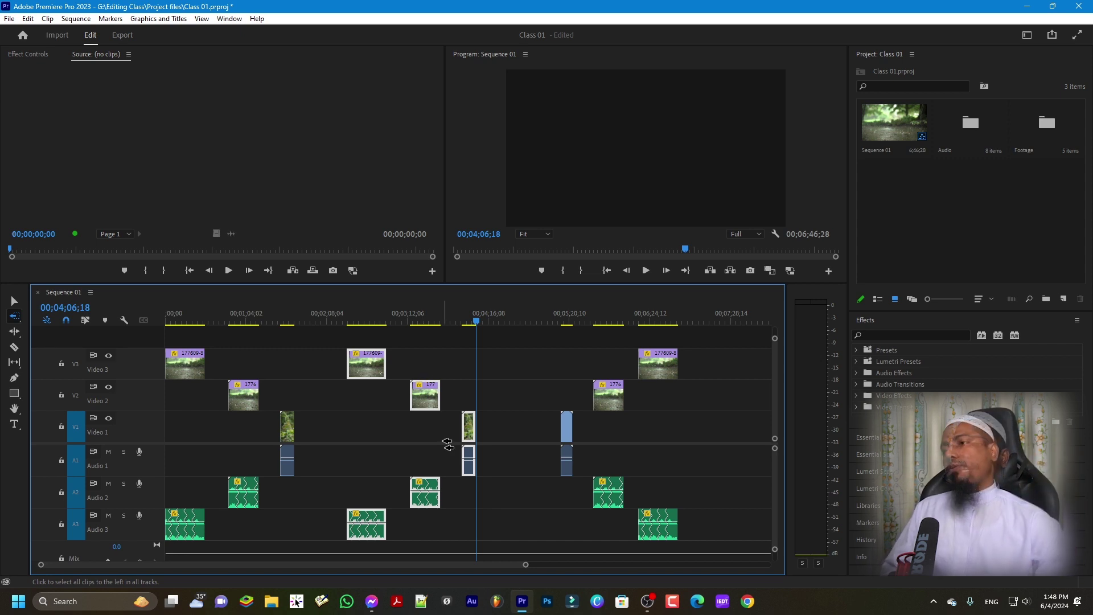
key("Delete")
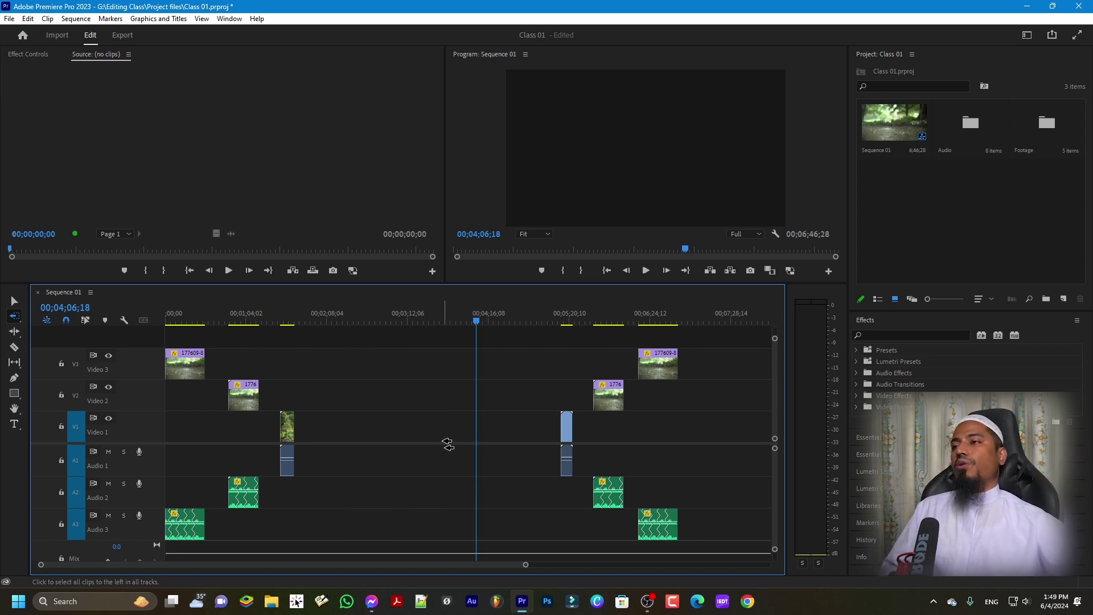
left_click(450, 459)
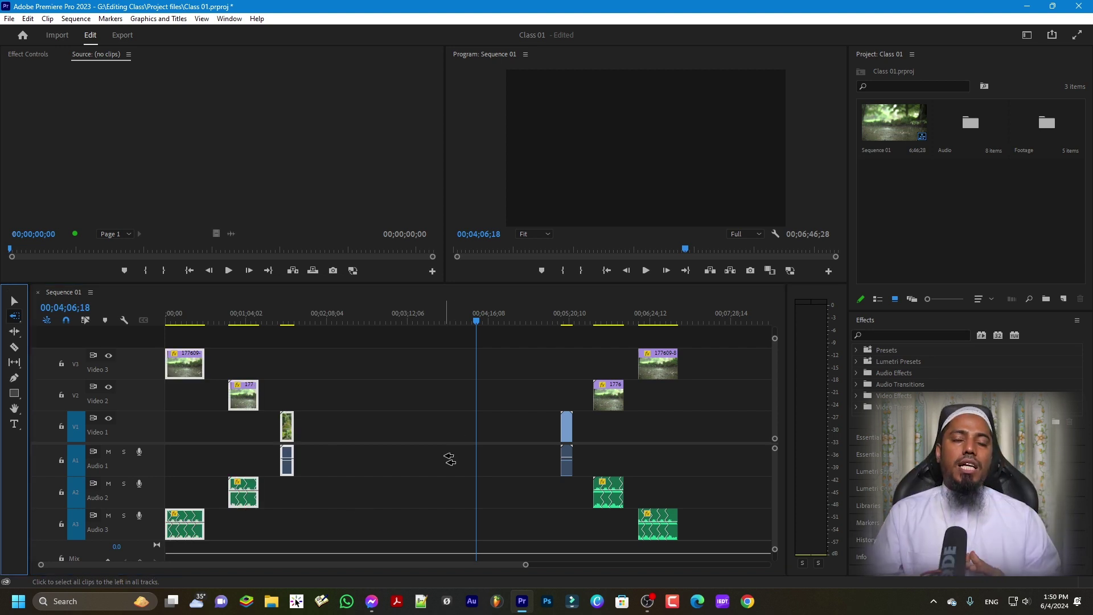